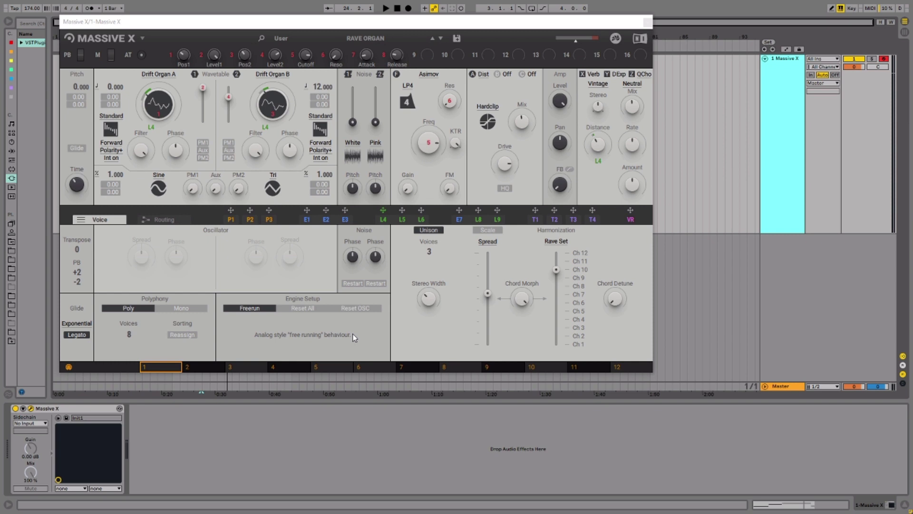
- Play back the RAVE ORGAN patch as a reference, stop playback and close the Massive X window
key(space)
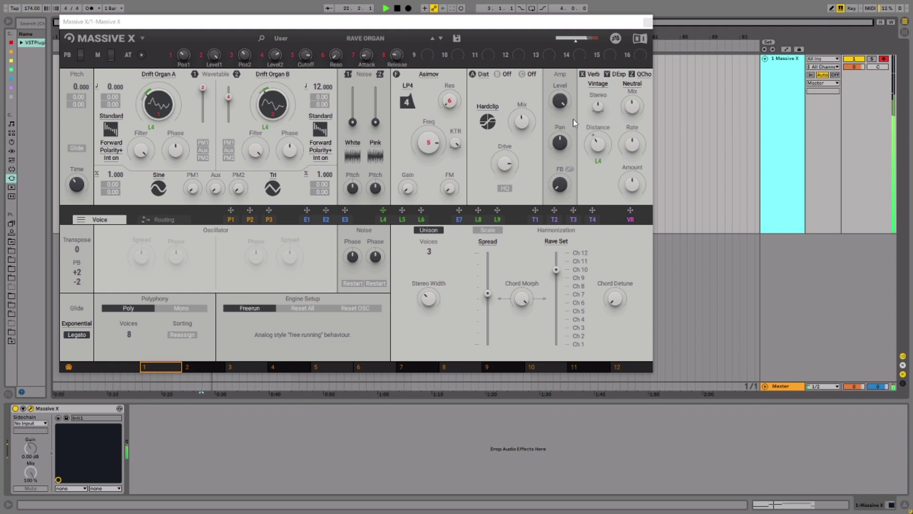
key(space)
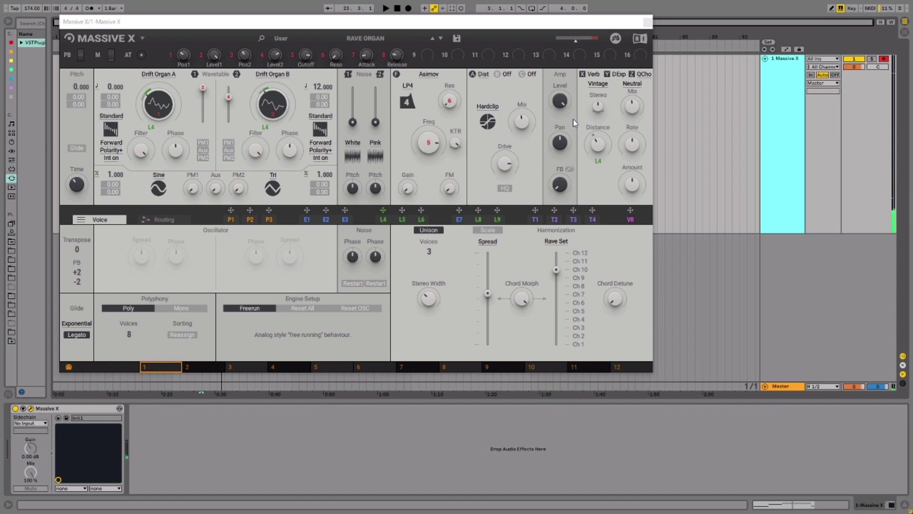
click(648, 23)
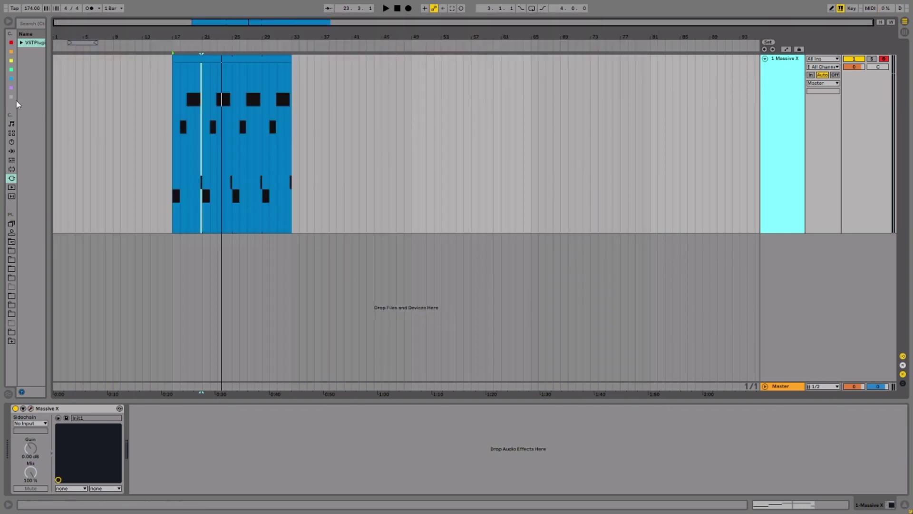
- Widen the browser and load Massive X from the Native Instruments plug-ins onto a new MIDI track
drag(49, 100, 190, 89)
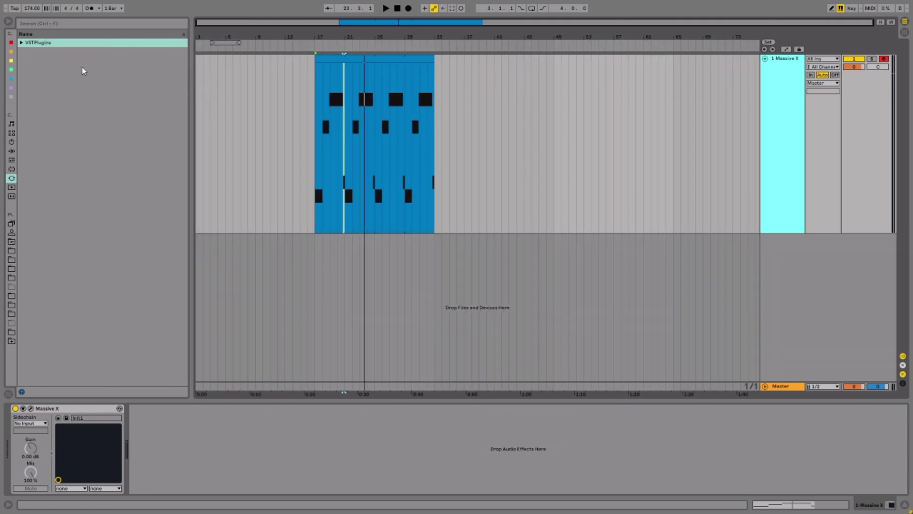
click(21, 43)
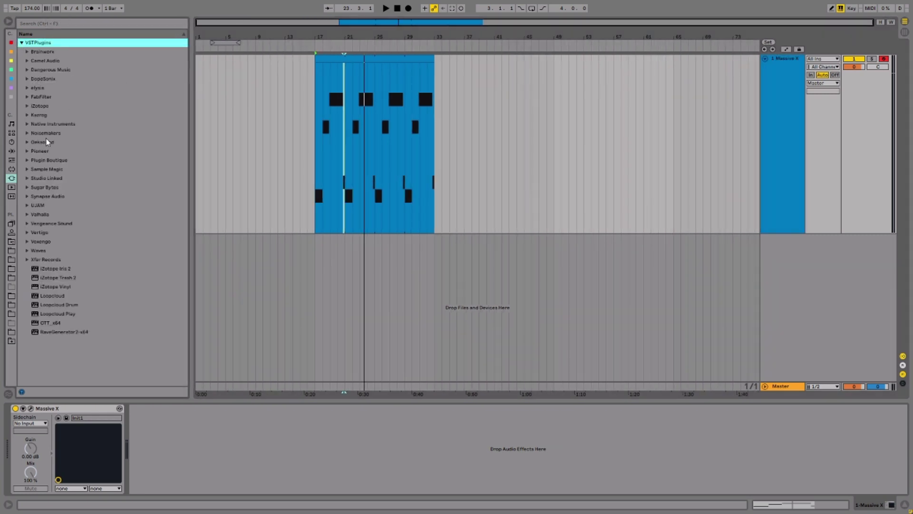
click(27, 124)
scroll(90, 252, down, 5)
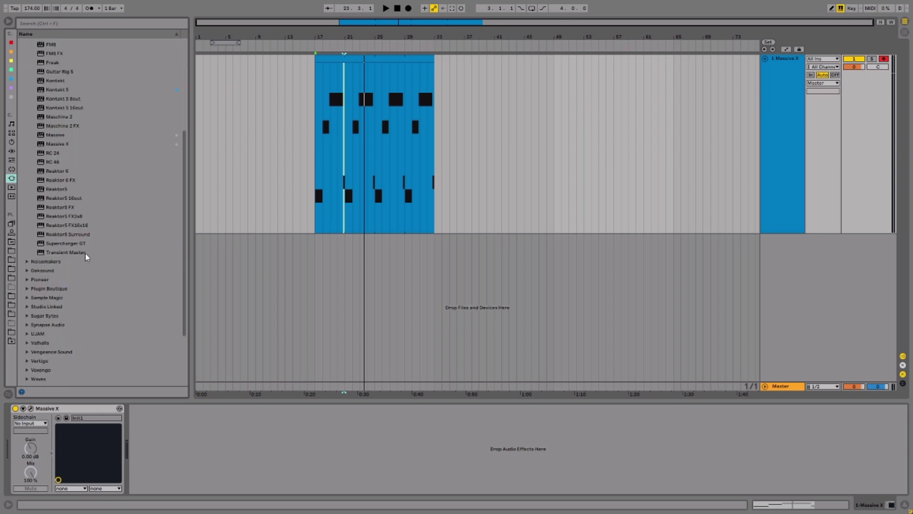
click(64, 145)
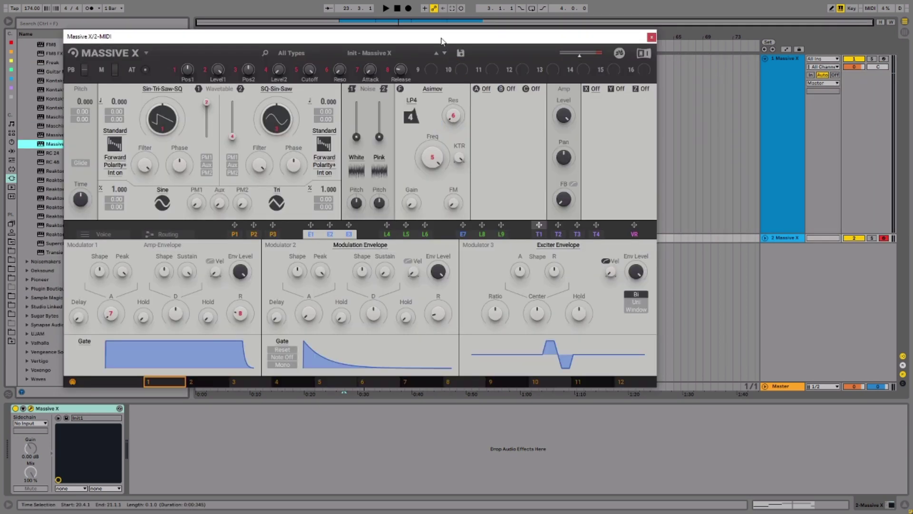
drag(441, 38, 782, 54)
- Copy the MIDI clip from the first Massive X track to the new track and fold the first track
drag(364, 59, 367, 245)
drag(464, 57, 186, 60)
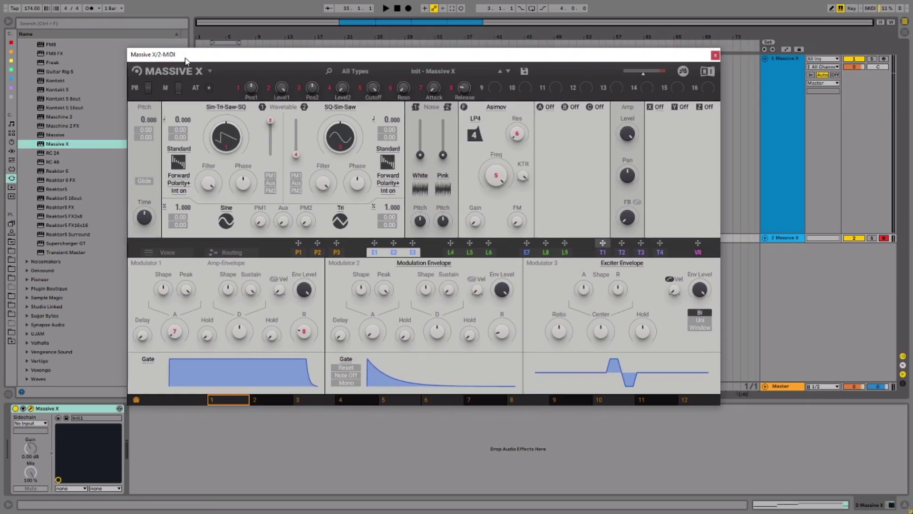
click(764, 58)
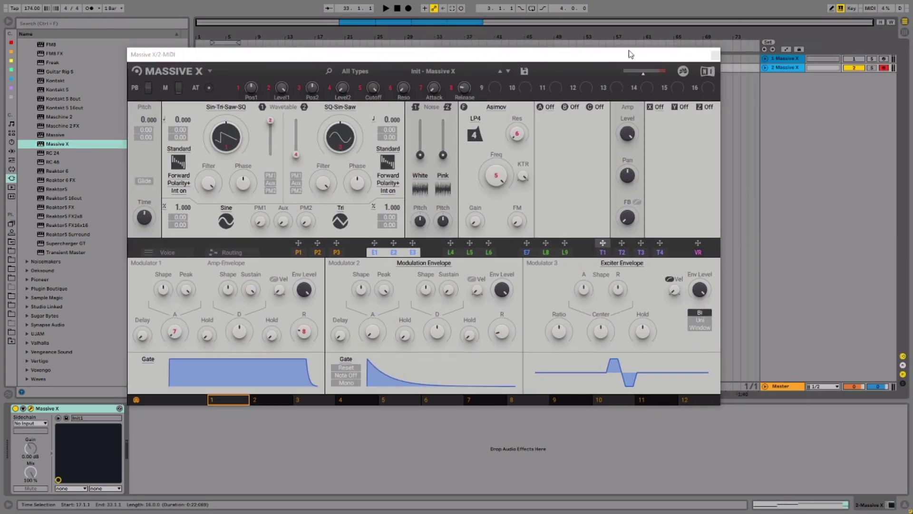
drag(630, 54, 659, 154)
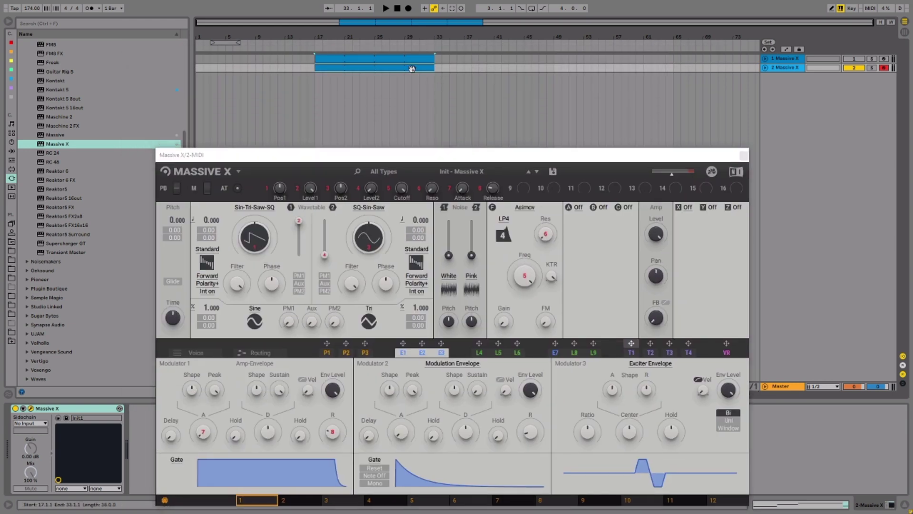
- Loop the copied clip's 16-bar range and unfold the second Massive X track
key(ctrl+l)
drag(425, 155, 409, 68)
key(space)
click(765, 67)
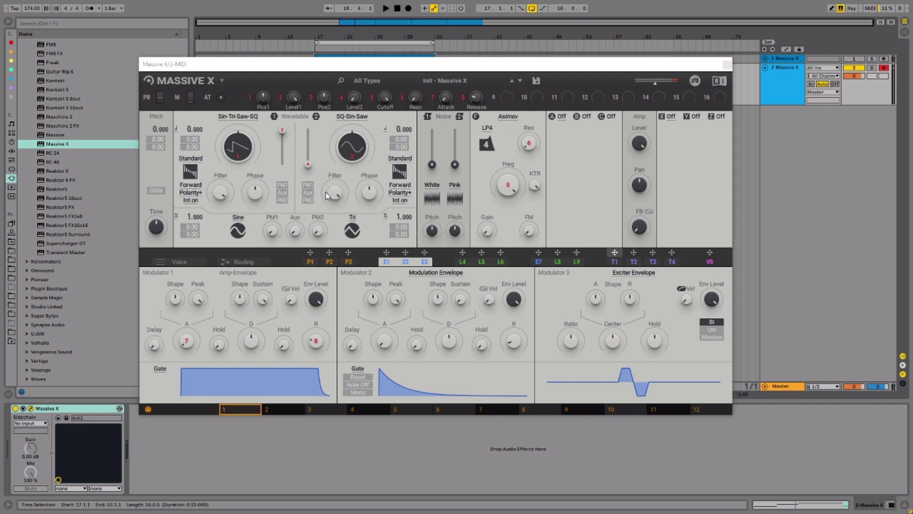
- Set Wavetable 1 to Drift Organ A from the Additive + FM category
click(235, 118)
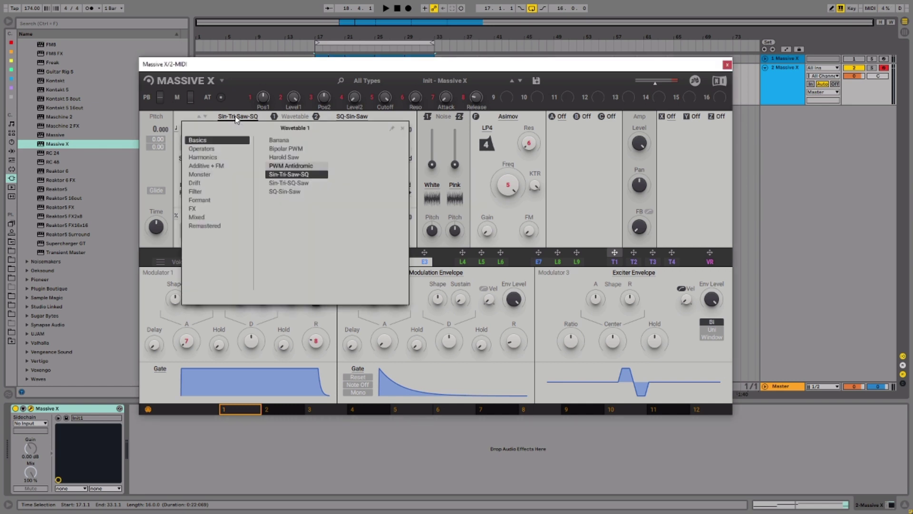
click(218, 157)
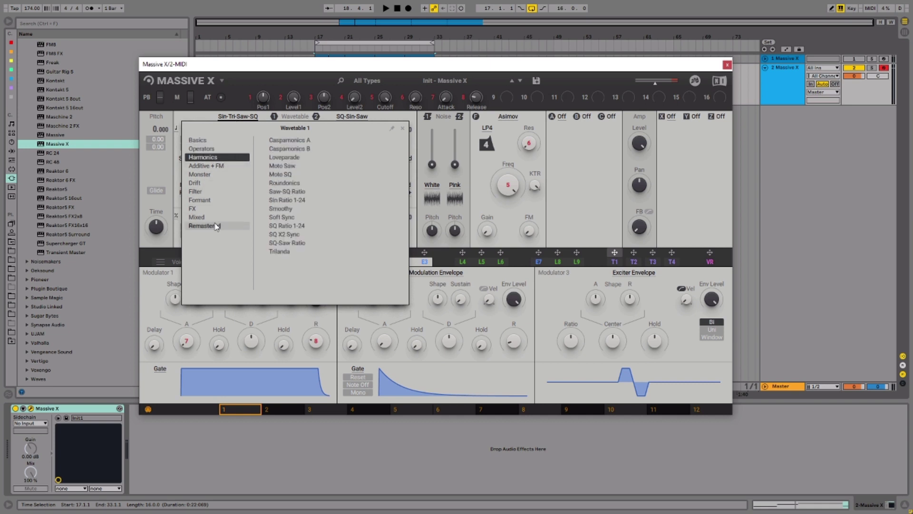
click(227, 165)
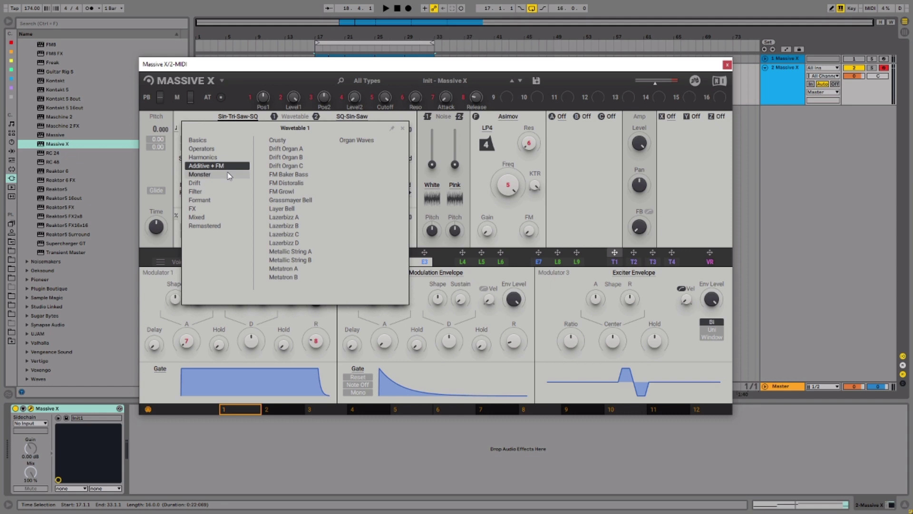
click(226, 174)
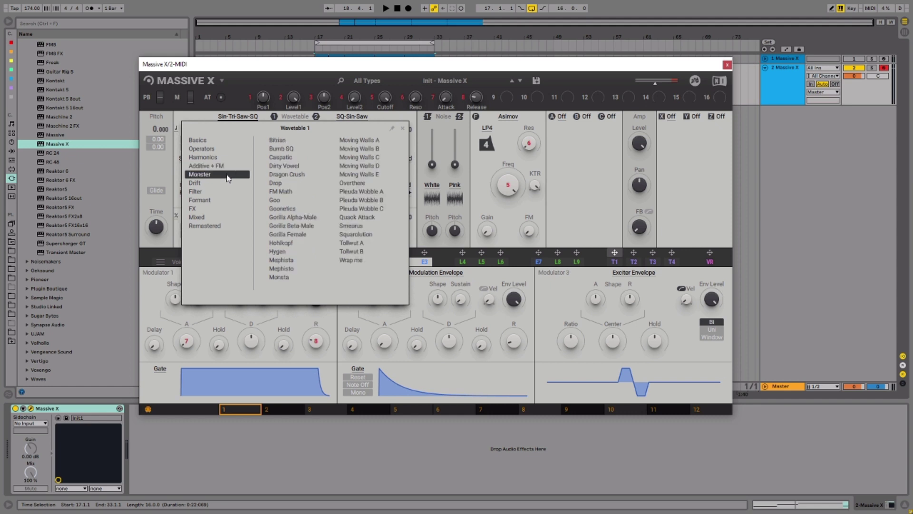
click(223, 167)
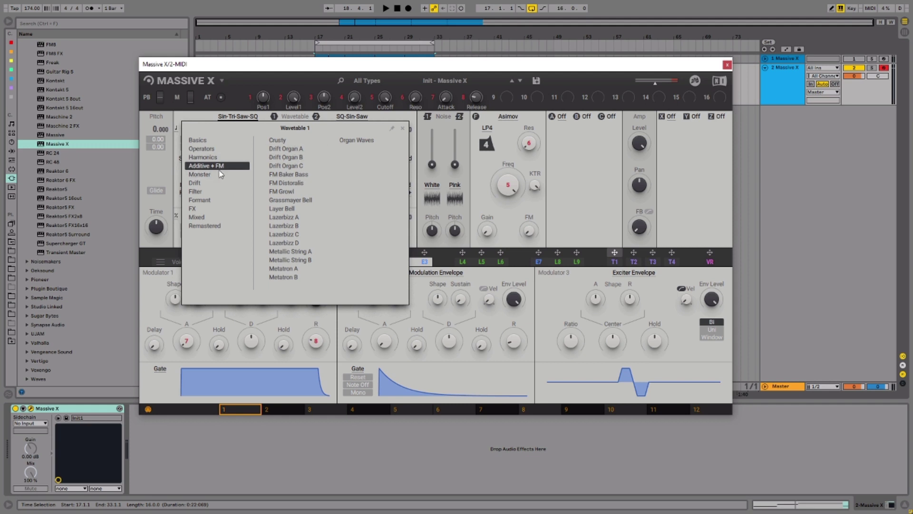
click(290, 148)
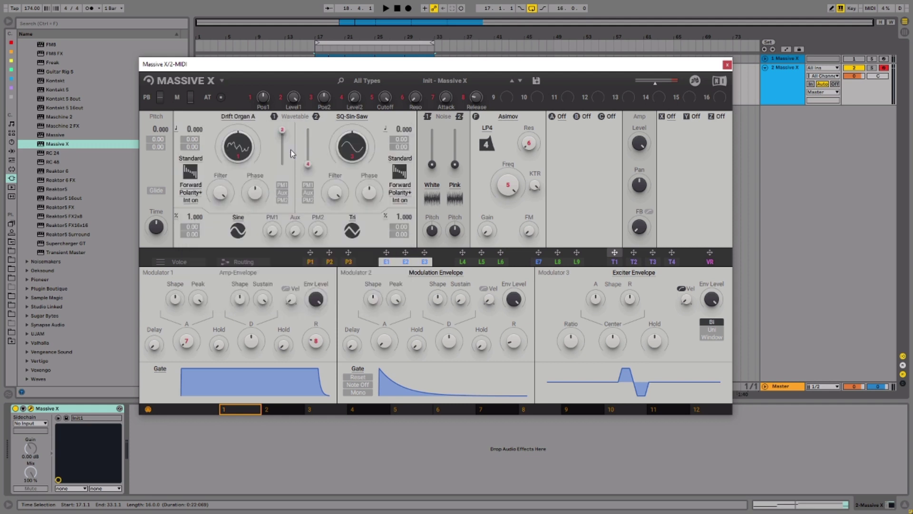
- Set Wavetable 2 to Drift Organ B from the Additive + FM category and audition the loop
click(351, 116)
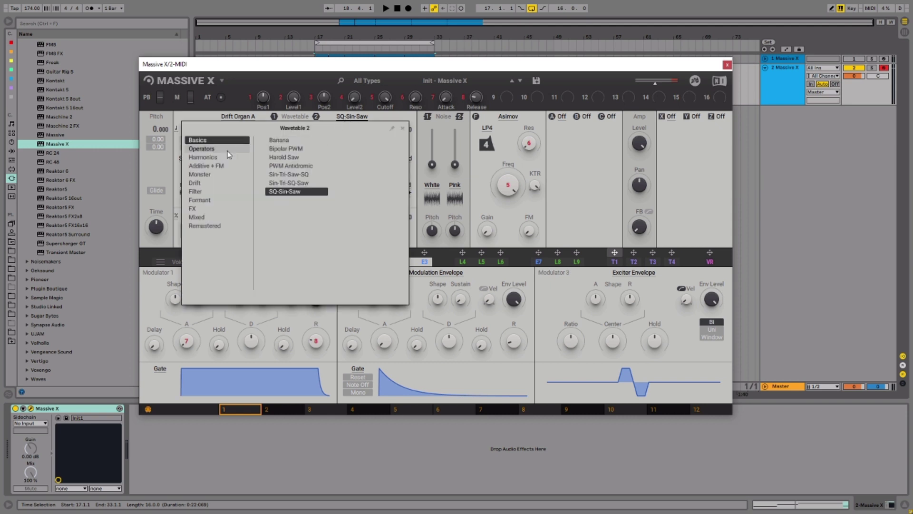
click(205, 166)
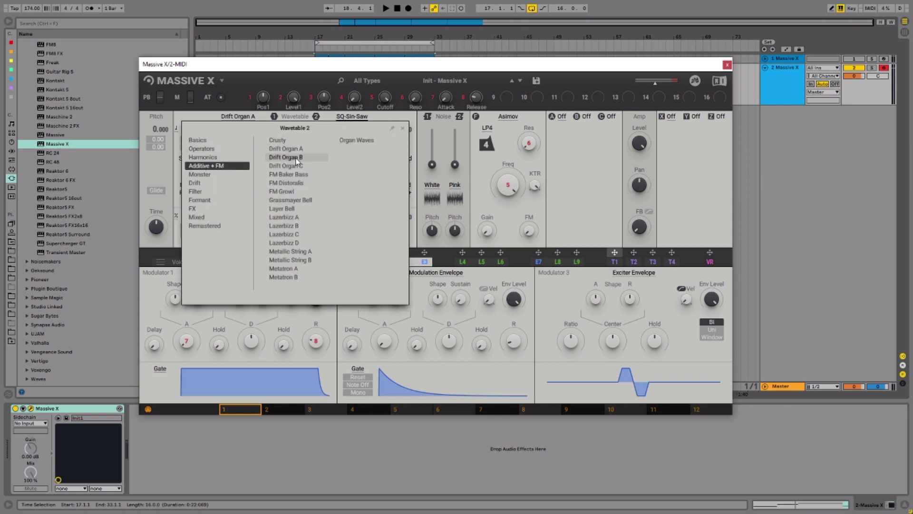
click(293, 158)
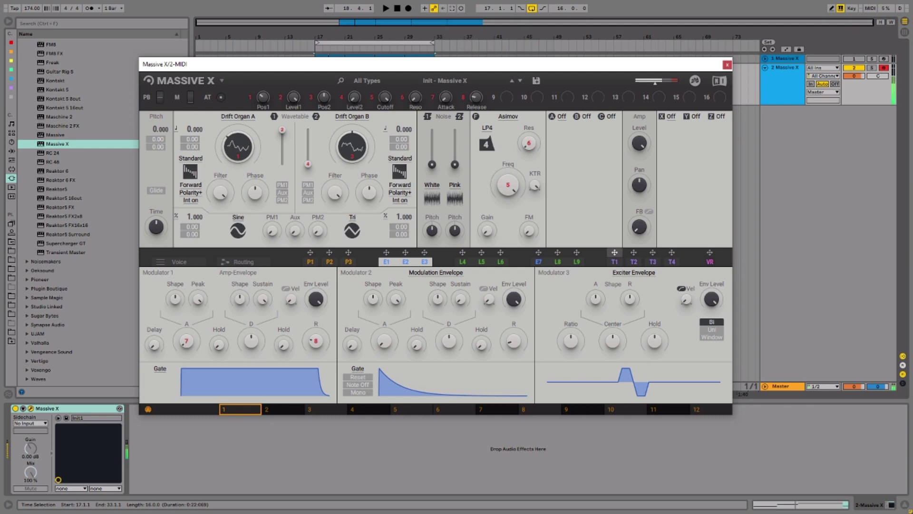
key(space)
key(space)
- Raise the second oscillator's level to just below the first oscillator's and audition the blend
drag(307, 160, 307, 136)
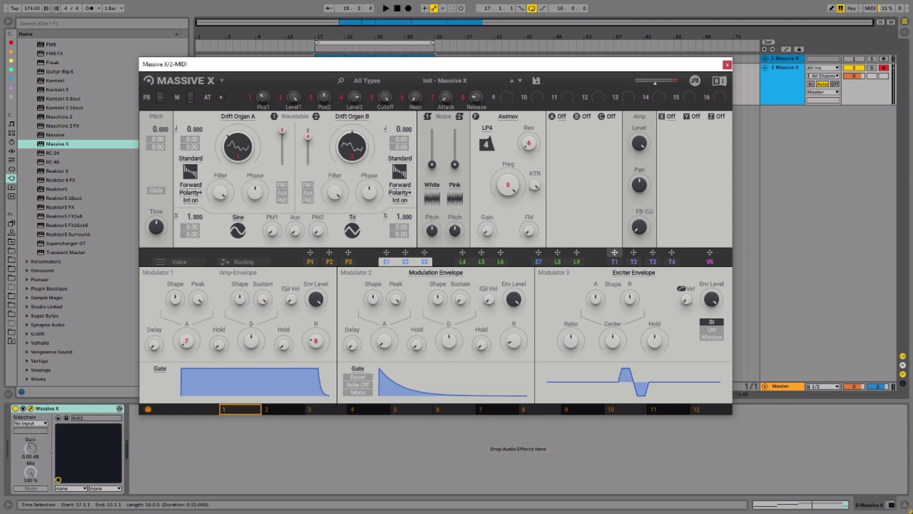
key(space)
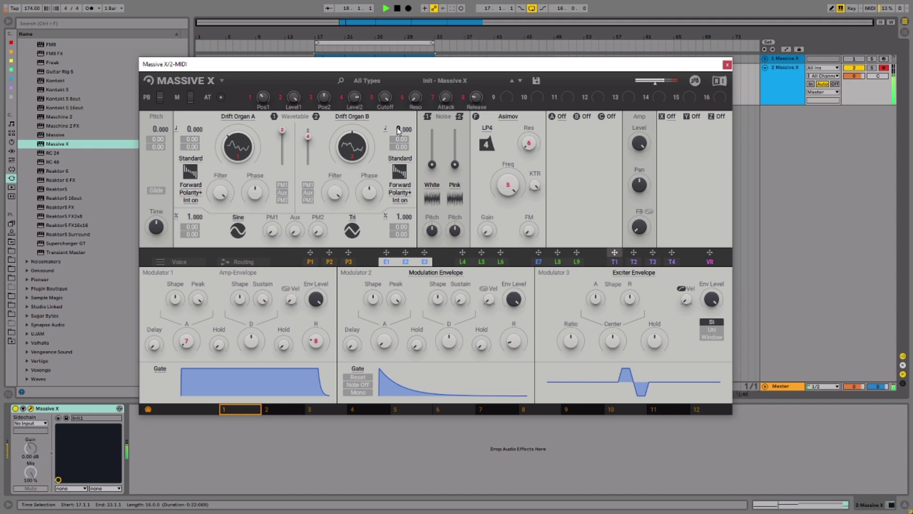
key(space)
- Set the second oscillator's pitch to 12.000 semitones and audition the loop
drag(400, 131, 400, 118)
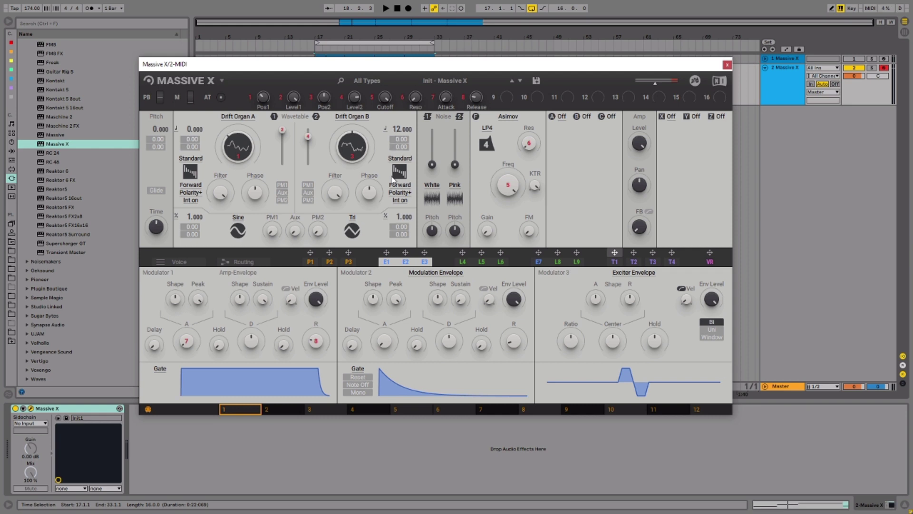
key(space)
key(space)
key(space)
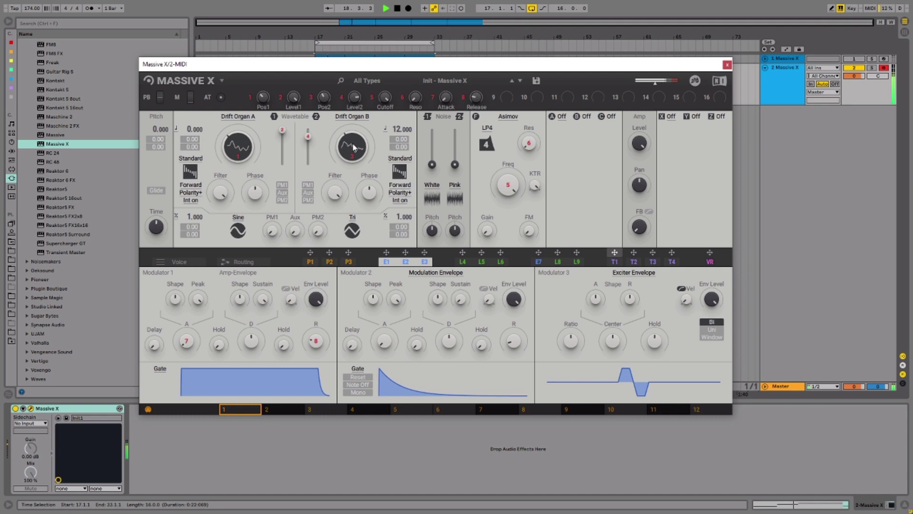
key(space)
key(space)
key(space)
- Assign the L4 Switcher LFO to both oscillators' wavetable positions with a small modulation amount
click(466, 260)
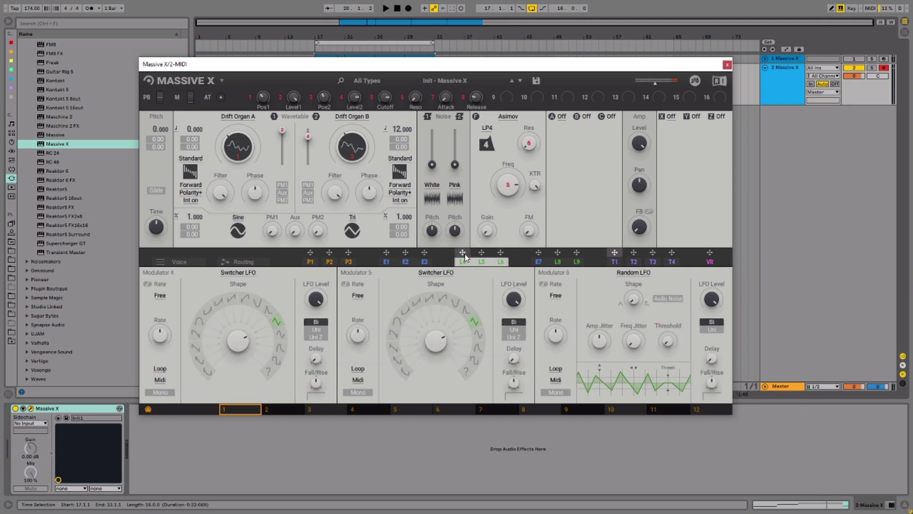
drag(464, 256, 229, 170)
drag(462, 252, 344, 170)
drag(233, 174, 232, 167)
drag(346, 172, 346, 165)
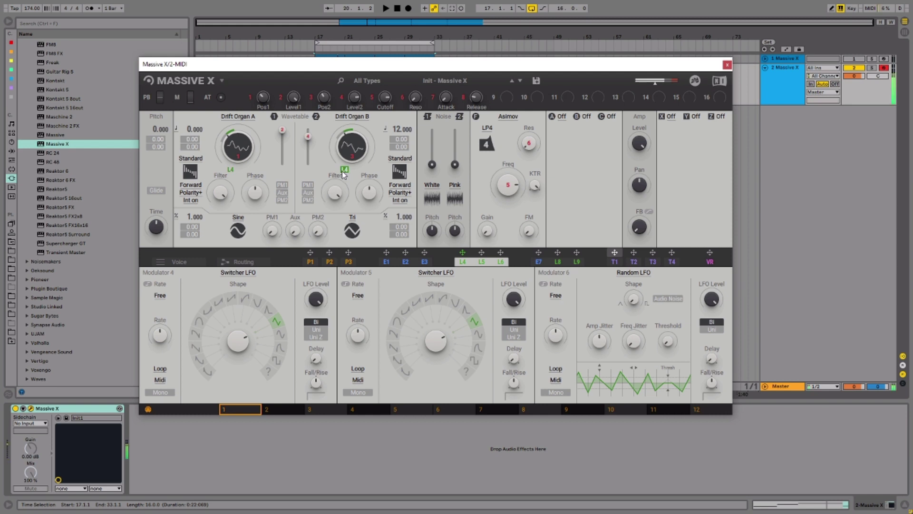
- Audition the LFO-modulated sound by playing notes in different octaves with the computer MIDI keyboard
key(z)
key(x)
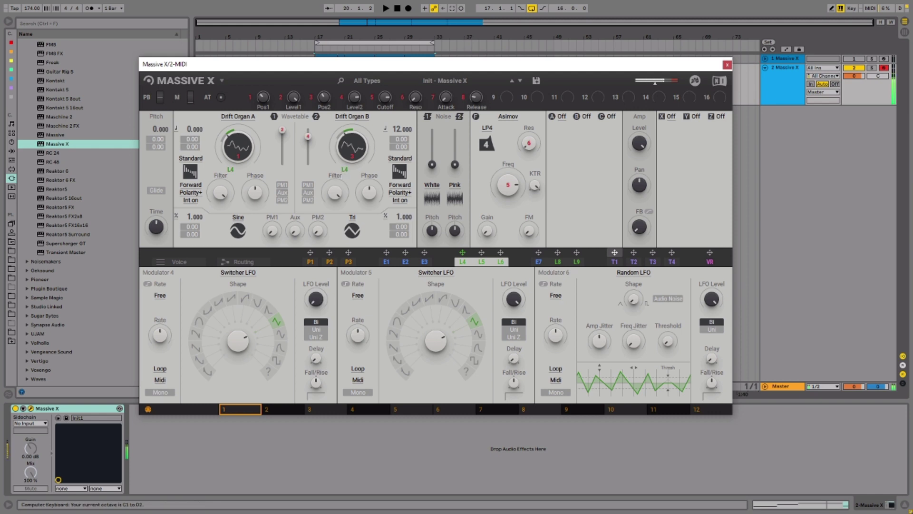
key(a)
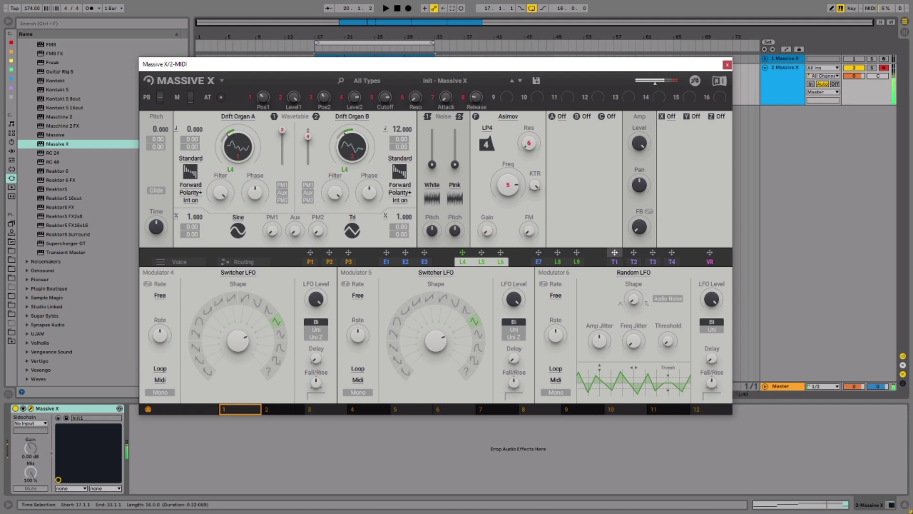
key(x)
key(x)
- Load Distortion into insert slot A, set its mode to Hardclip, set Mix to about halfway and raise Drive
click(561, 118)
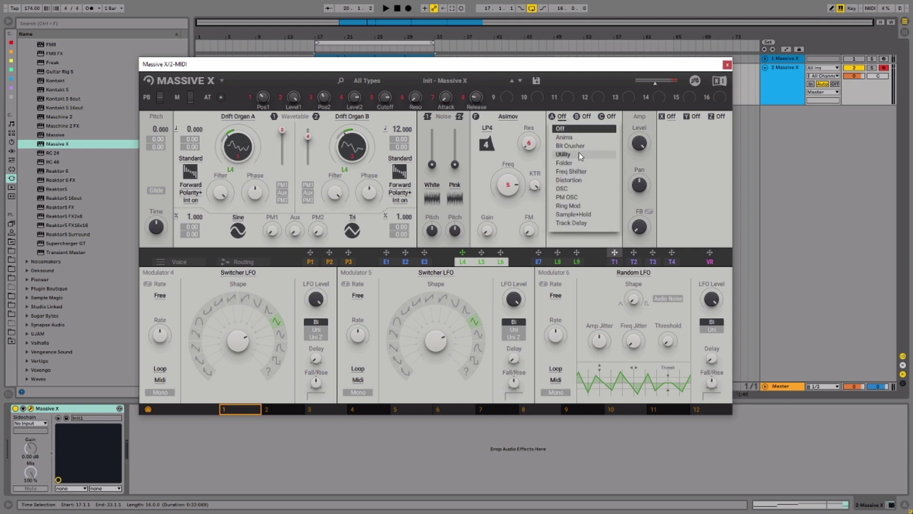
click(573, 180)
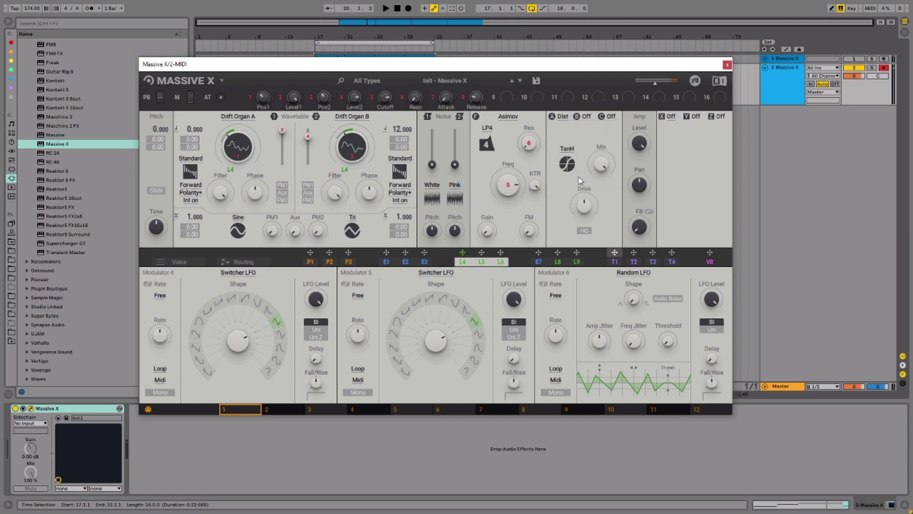
click(567, 149)
click(560, 187)
drag(601, 169, 602, 162)
drag(580, 212, 583, 203)
- Play notes in several octaves and compare the sound with the Hardclip distortion bypassed and re-enabled
key(a)
key(z)
key(z)
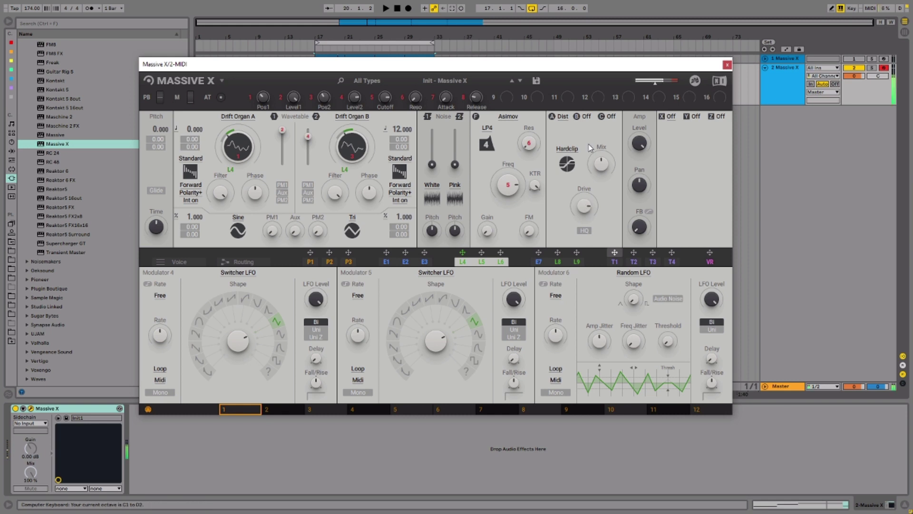
key(x)
click(554, 116)
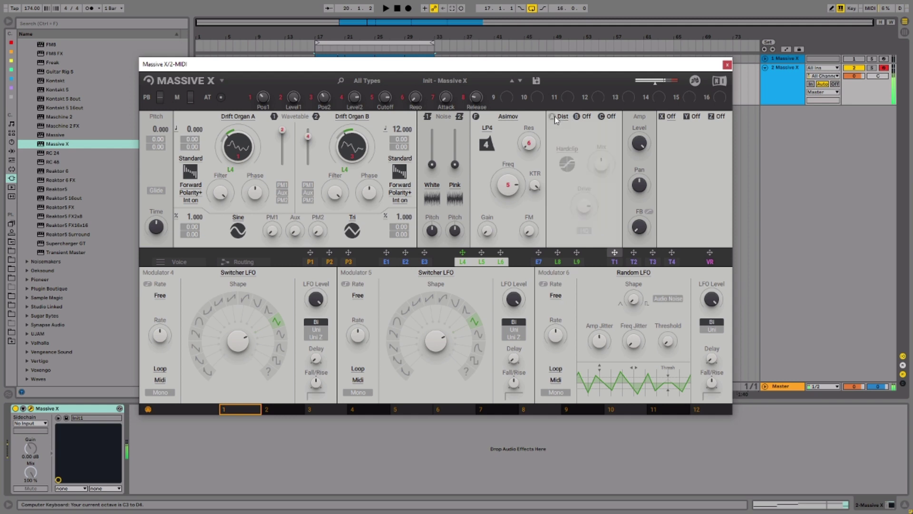
click(553, 117)
key(x)
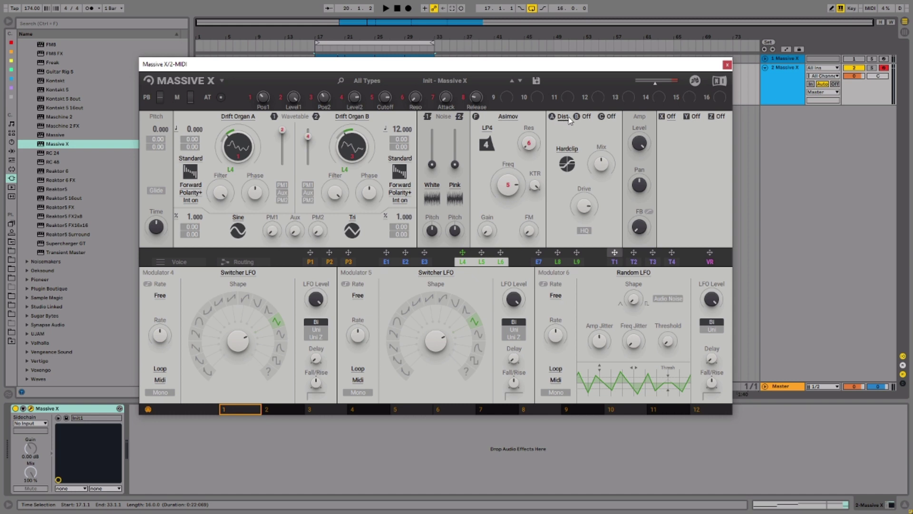
- Load Reverb into effect slot X, set its mode to Stage and adjust the Send level
click(670, 117)
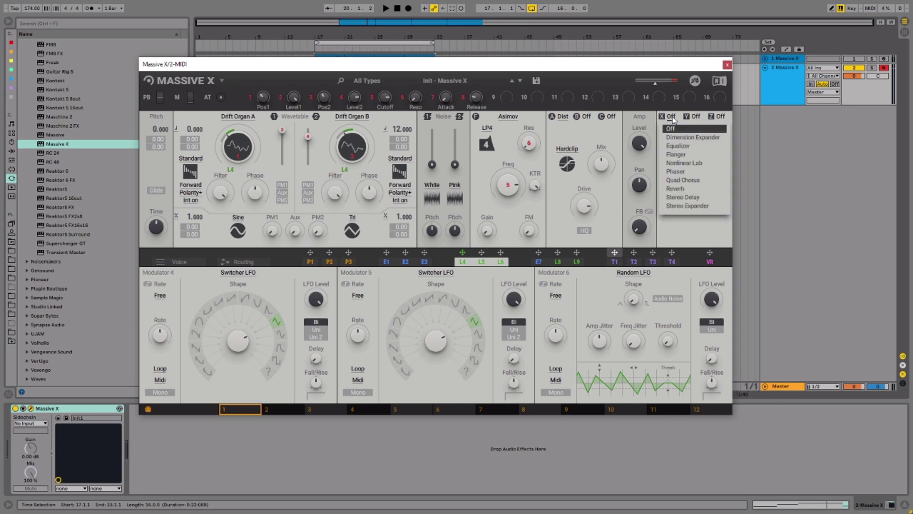
click(683, 189)
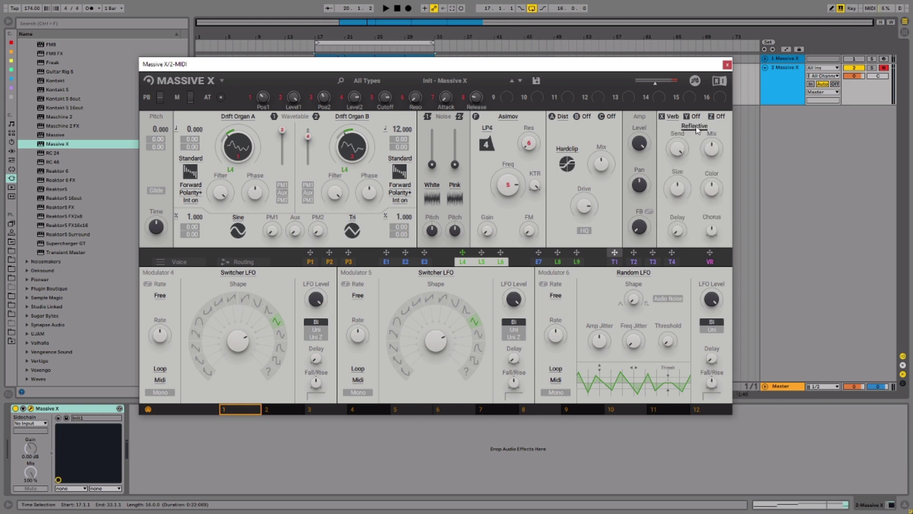
click(695, 127)
click(696, 164)
drag(677, 147, 677, 147)
- Shift the computer MIDI keyboard down an octave and play the arrangement loop to audition the Stage reverb
key(z)
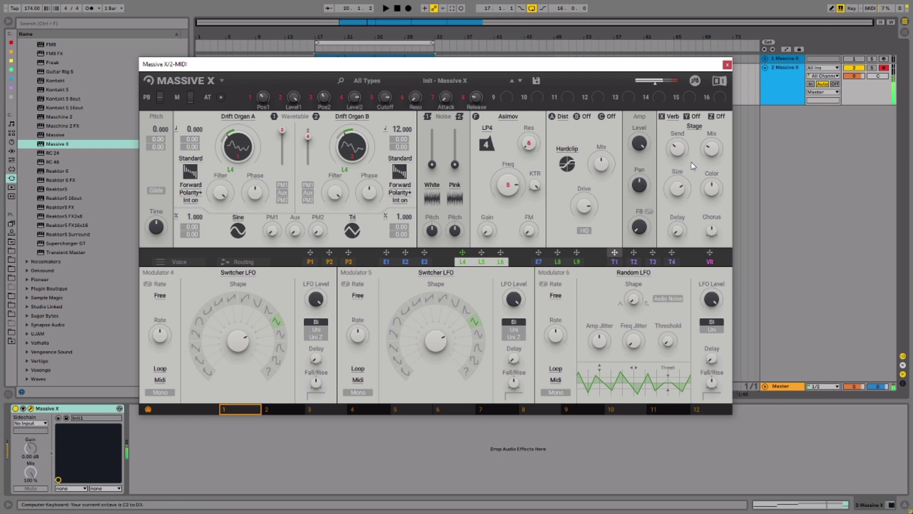
key(space)
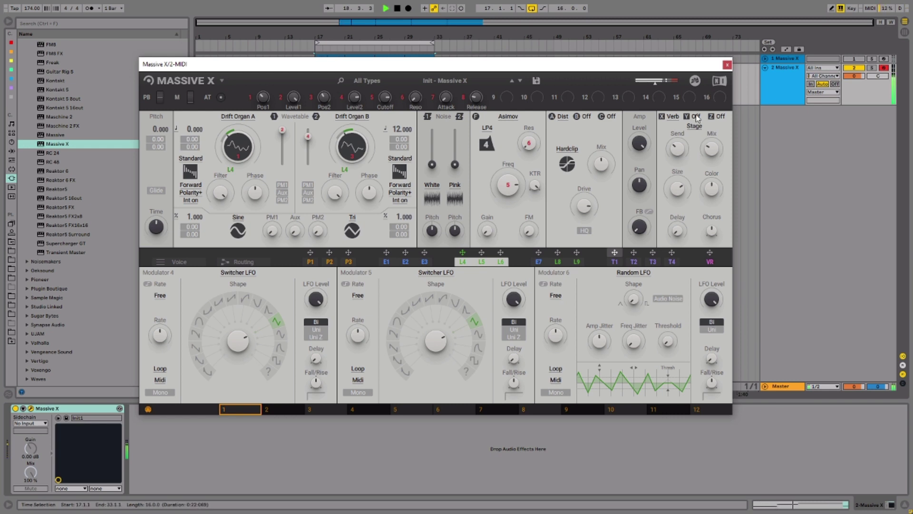
key(space)
- Load Dimension Expander into effect slot Y and set it to Mode 4
click(696, 119)
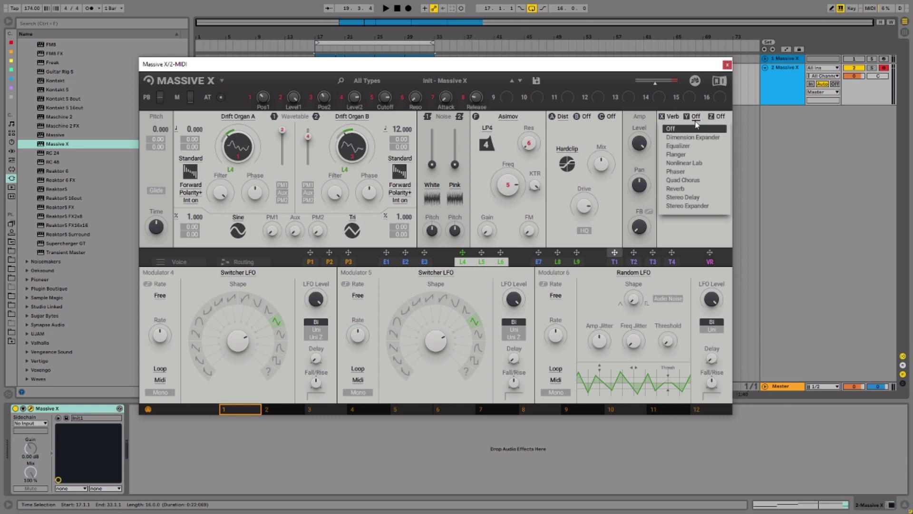
click(692, 138)
click(699, 128)
click(694, 167)
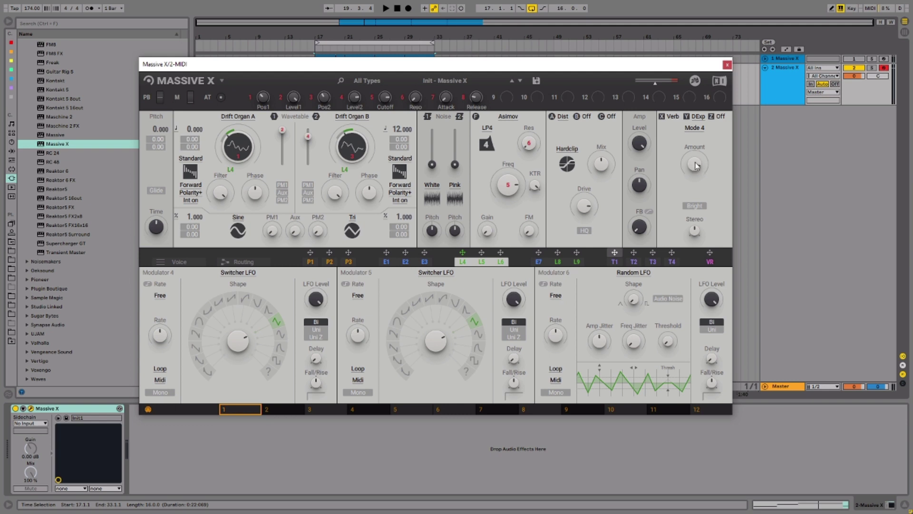
- Play the loop and compare the sound with the Dimension Expander bypassed and re-enabled
key(space)
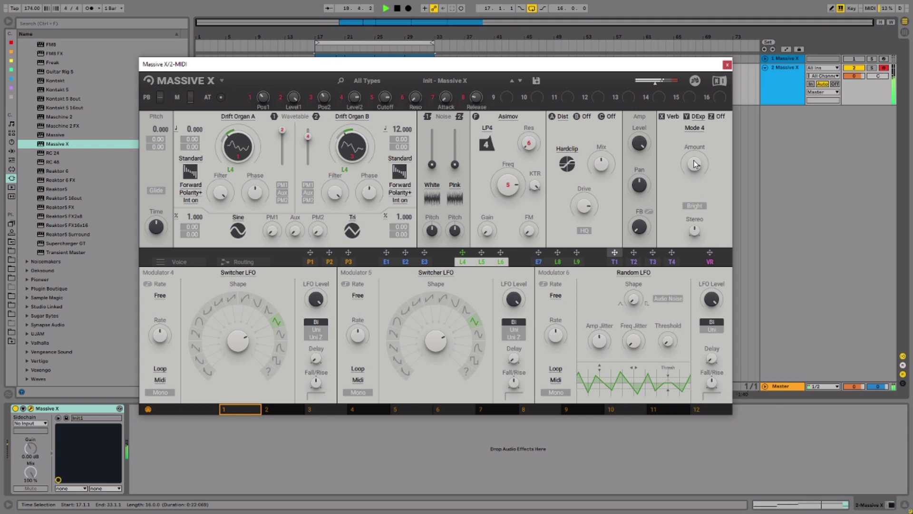
key(space)
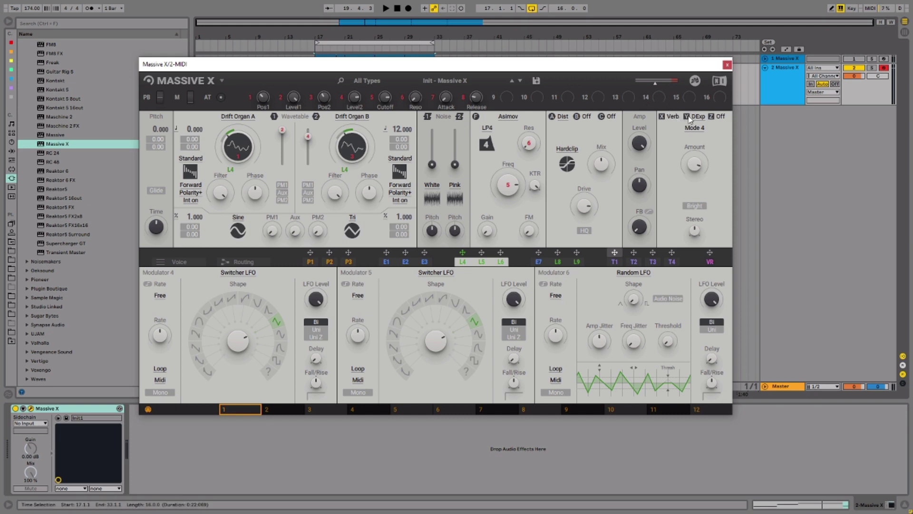
click(686, 117)
key(space)
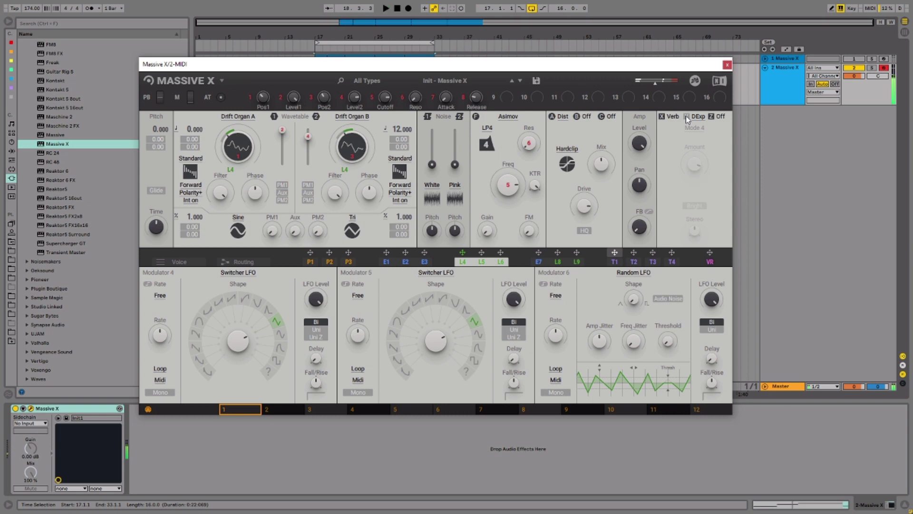
click(686, 117)
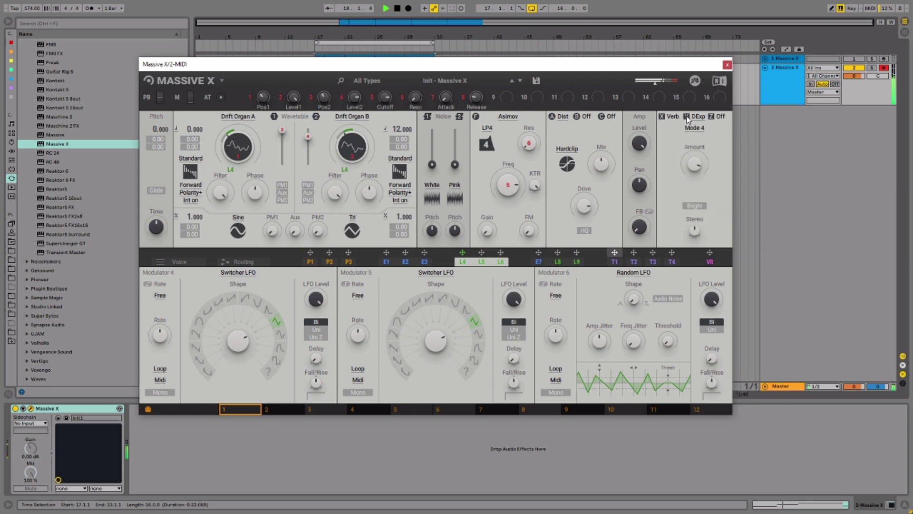
key(space)
- Load Quad Chorus into effect slot Z and modulate its Distance with the L4 Switcher LFO by a small amount
click(719, 117)
click(720, 119)
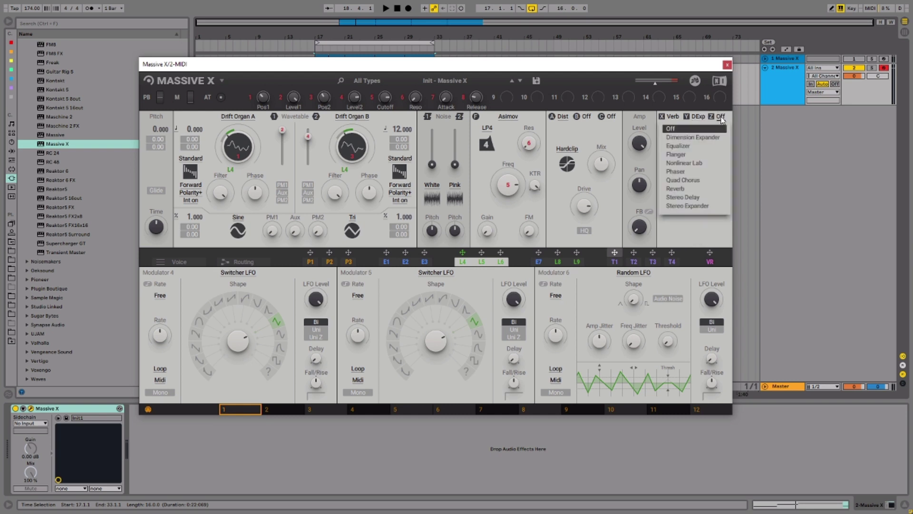
click(699, 183)
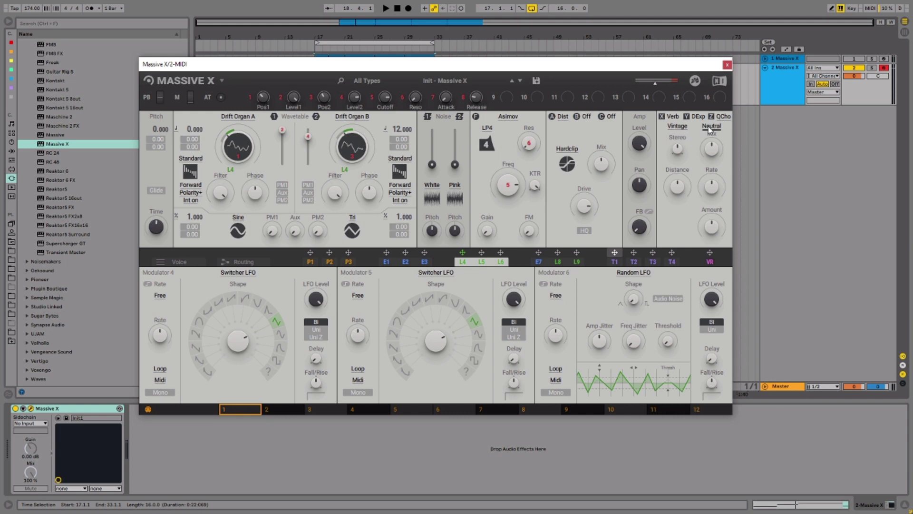
drag(462, 252, 685, 190)
drag(670, 204, 670, 196)
- Enable Unison in the voice settings and adjust the Chord Morph amount
click(180, 262)
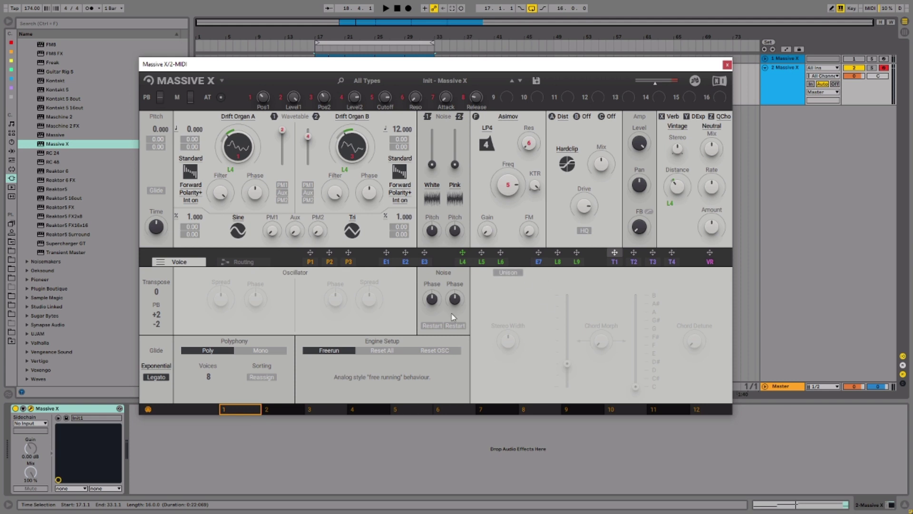
click(509, 274)
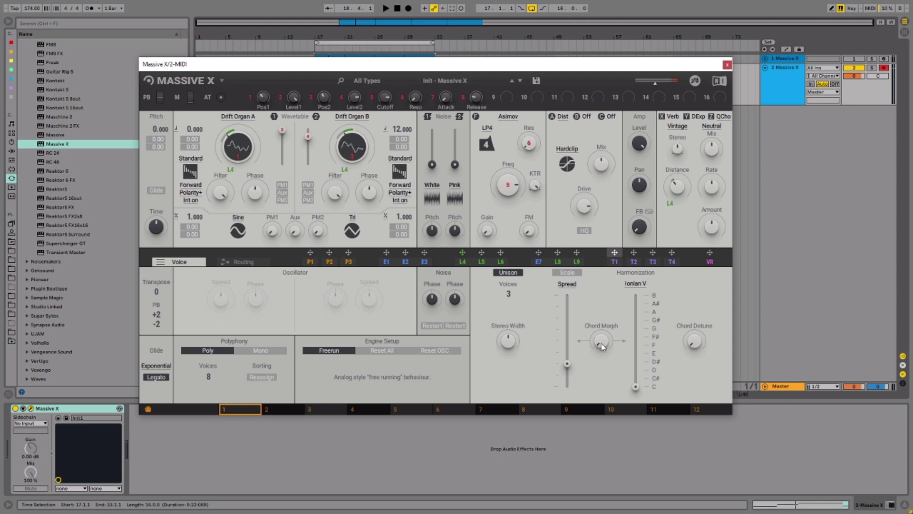
drag(601, 342, 601, 333)
- Browse the harmonization categories, choose the Rave Set chords and set the chord selection to Ch 10
click(636, 286)
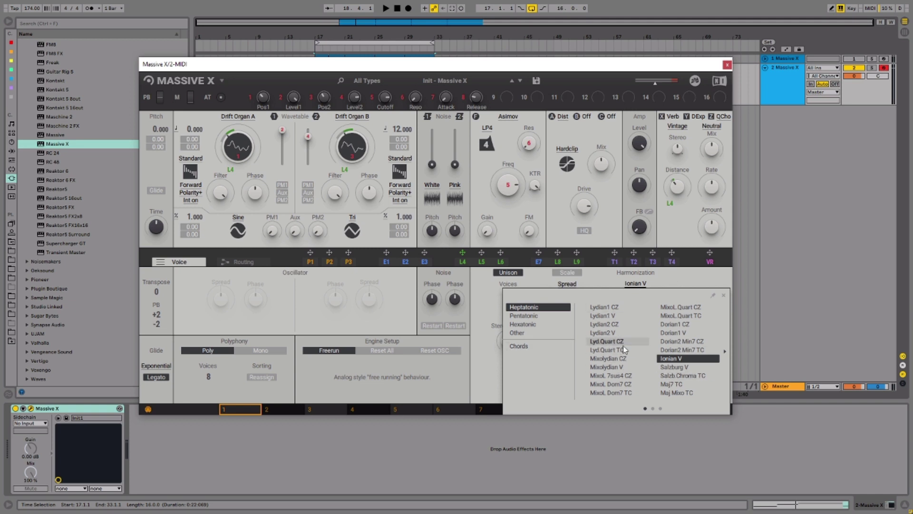
click(537, 316)
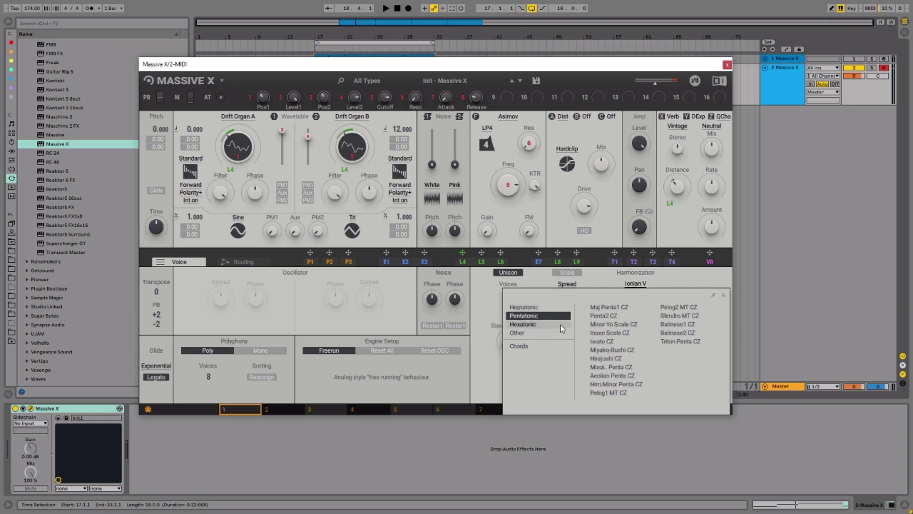
click(534, 324)
click(533, 333)
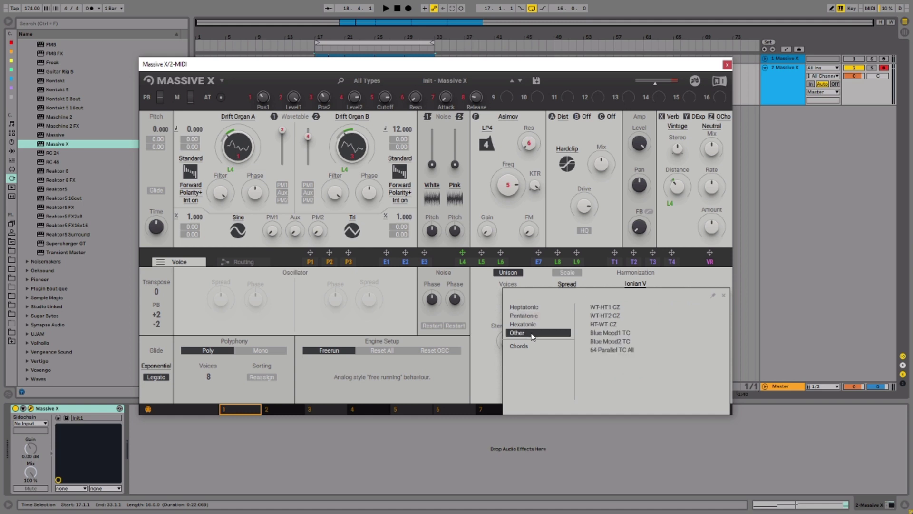
click(523, 345)
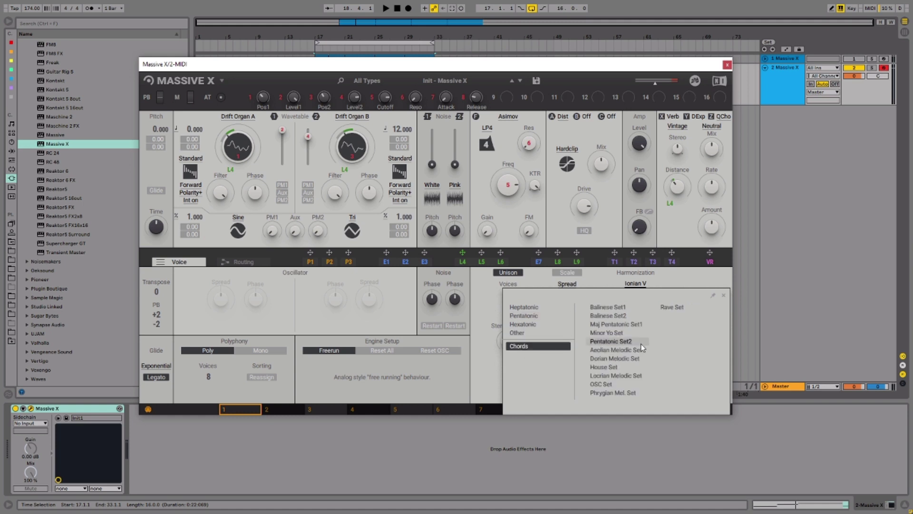
click(678, 308)
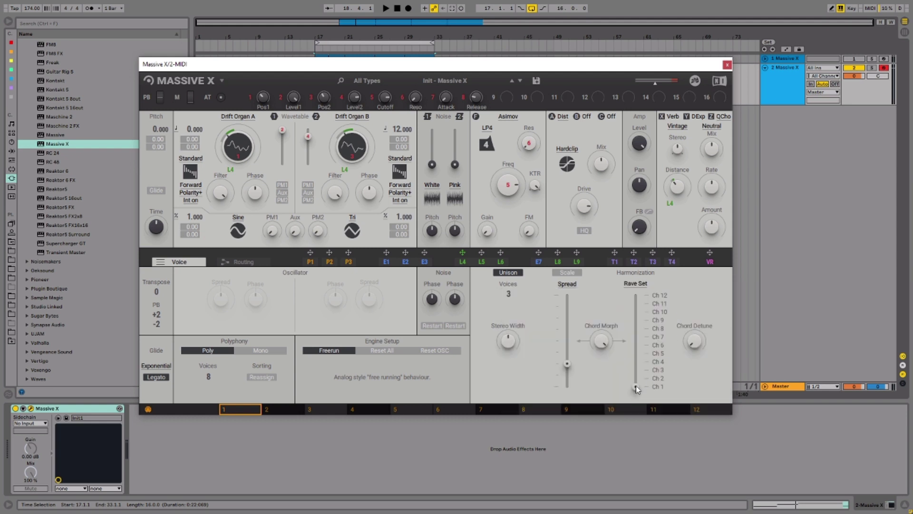
drag(636, 387, 636, 311)
- Play the loop, check the chorus Distance modulation and compare the sound with Unison switched off and on
key(space)
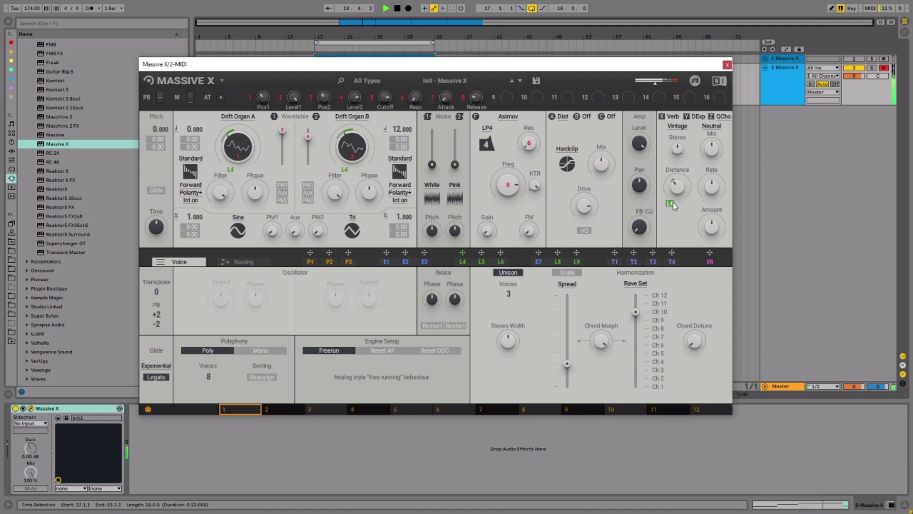
drag(668, 199, 671, 201)
click(507, 273)
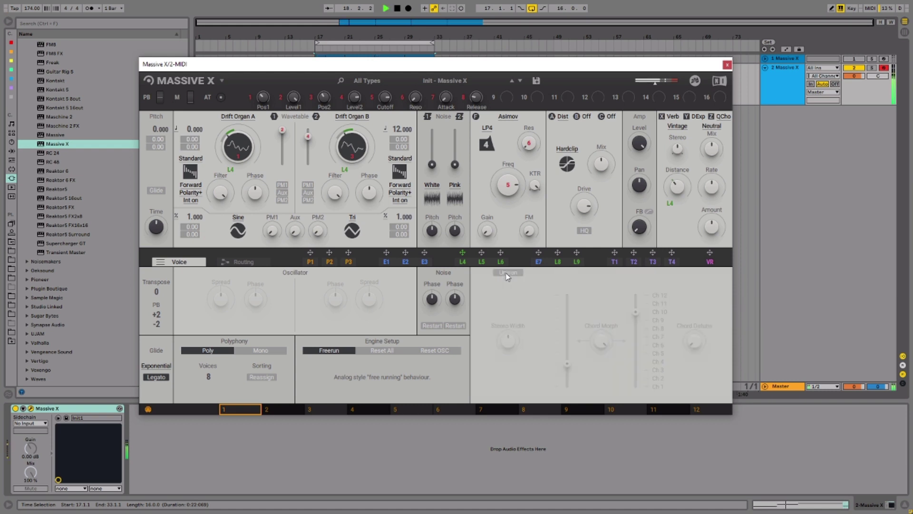
click(508, 274)
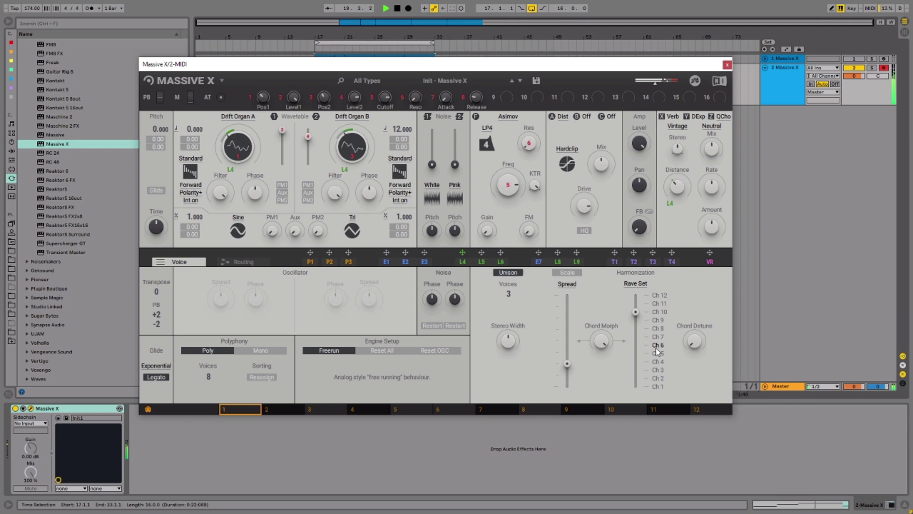
key(space)
- Change the harmonization to House Set and, after auditioning Ch 9 in the loop, set the chord to Ch 6
click(635, 283)
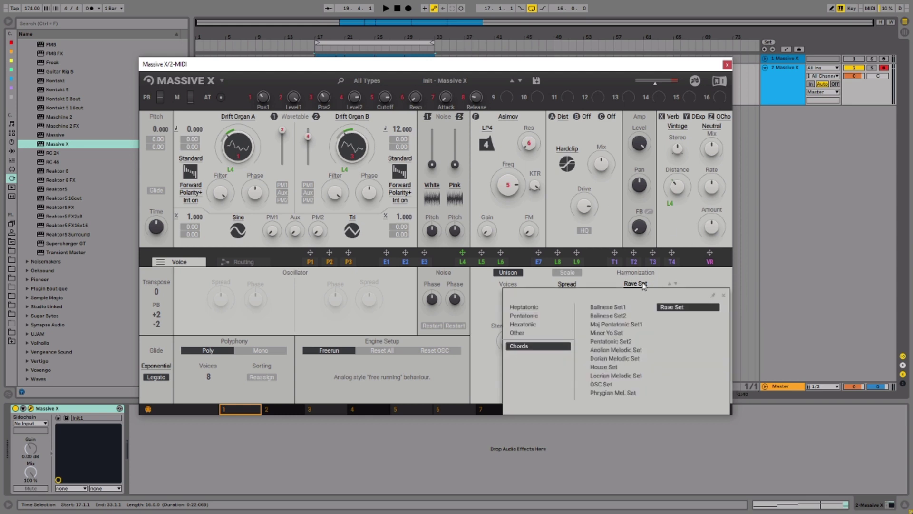
click(603, 367)
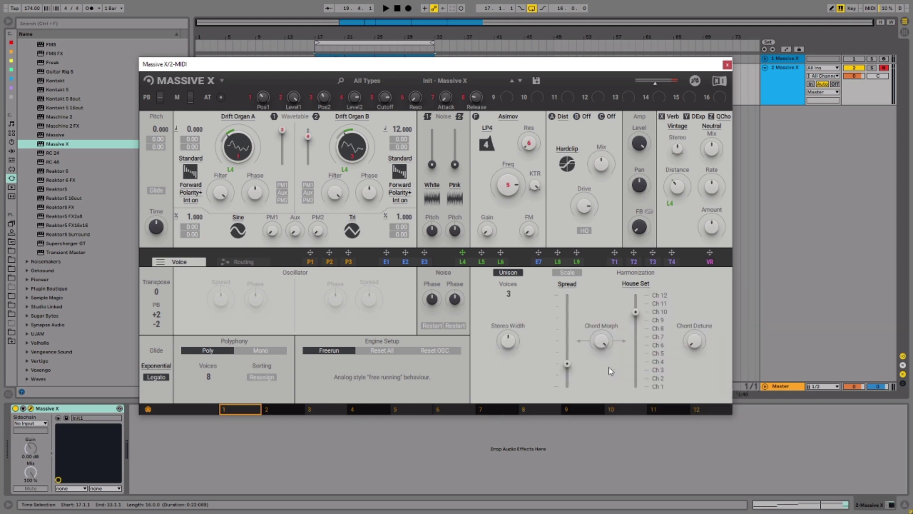
click(636, 320)
key(space)
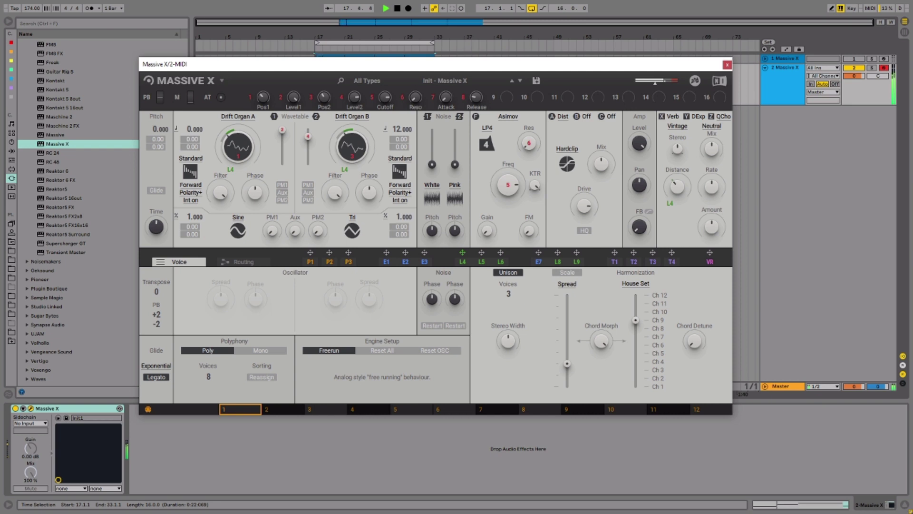
drag(635, 320, 635, 344)
key(space)
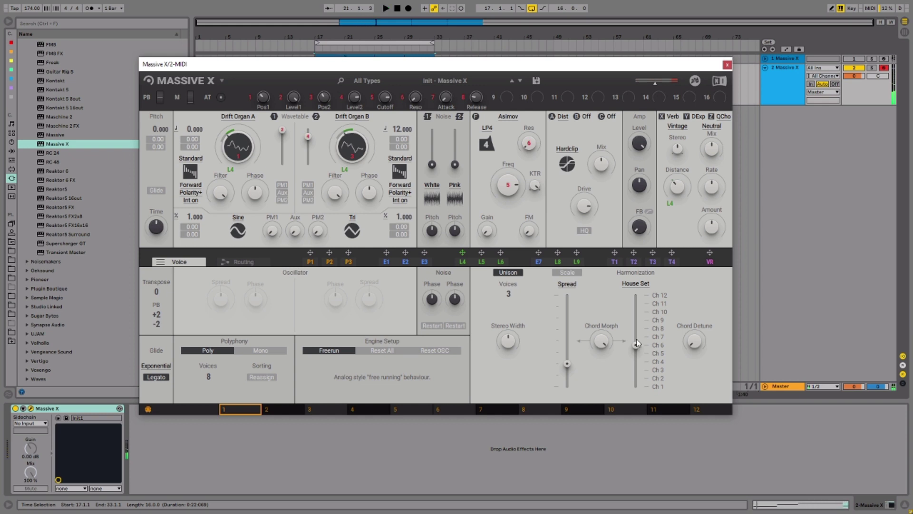